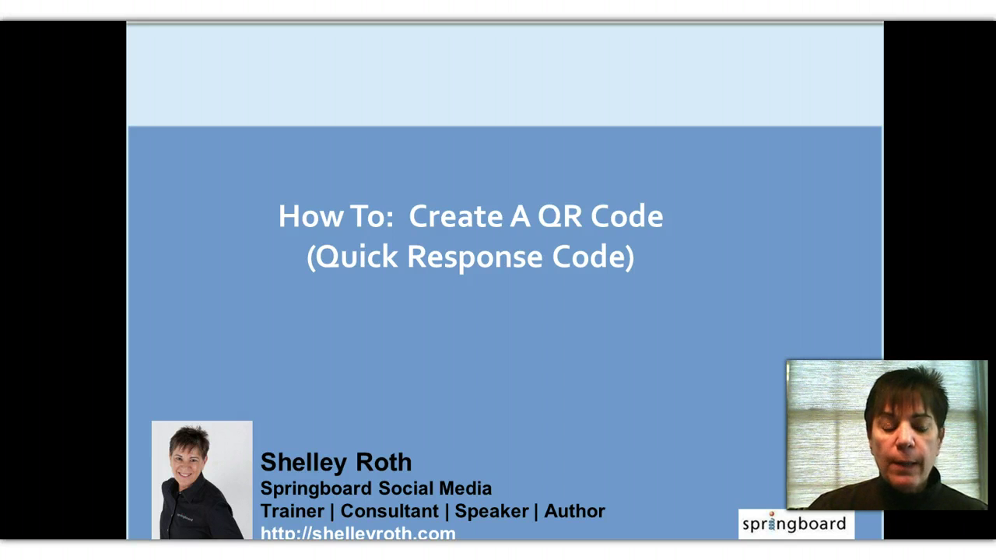
# Exit the slide show and switch to Internet Explorer with the uqr.me QR code generator homepage.
pyautogui.press('Escape')
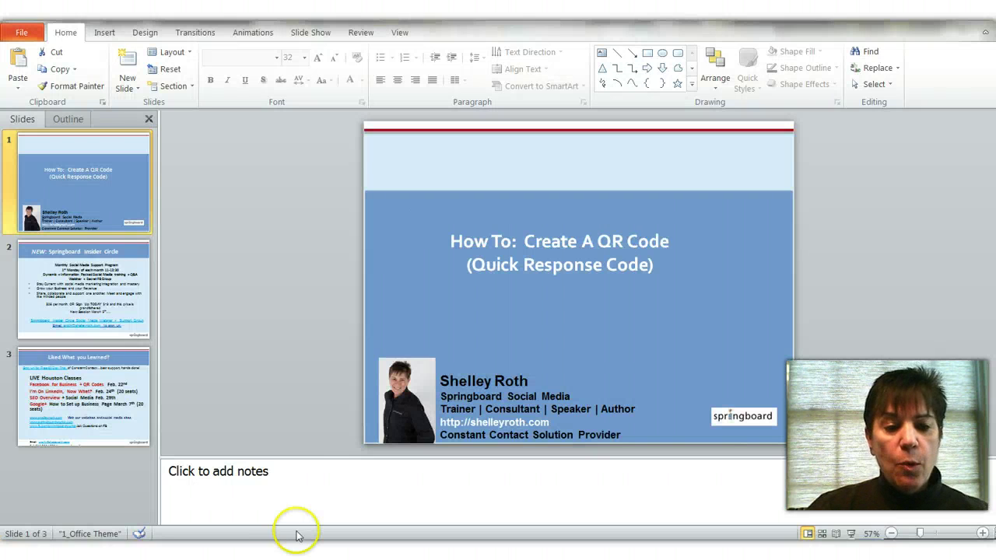
pyautogui.moveTo(163, 554)
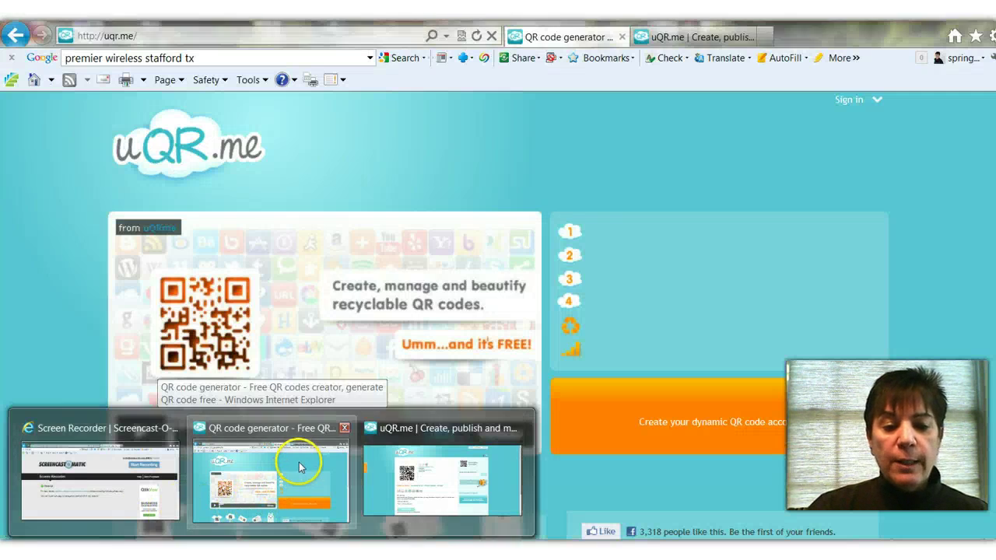
pyautogui.click(302, 470)
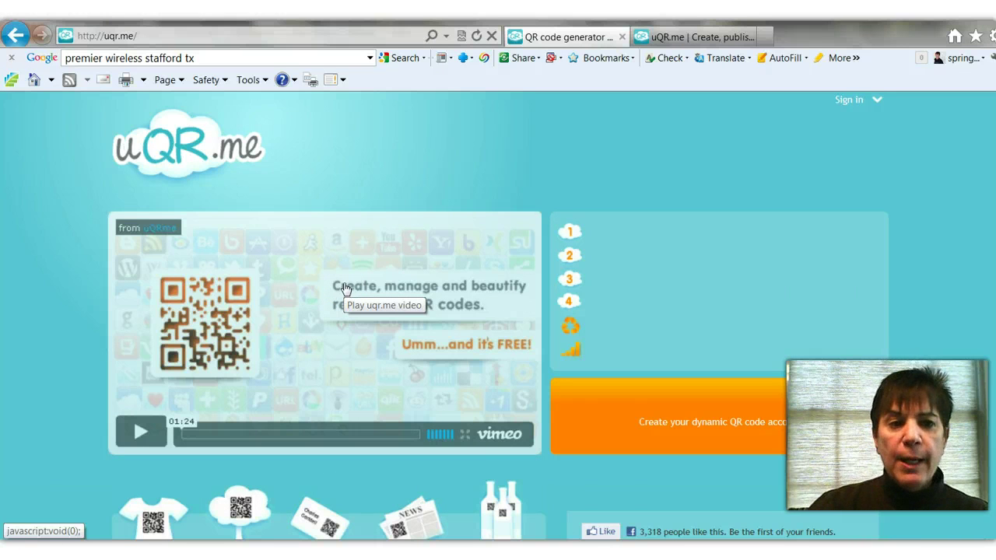
pyautogui.click(122, 39)
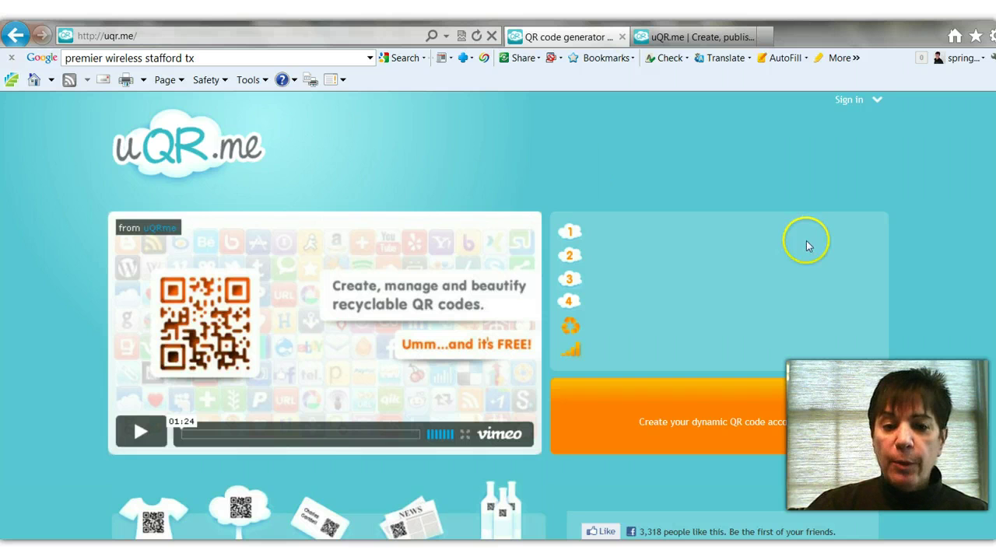
# Look over the uQR.me homepage, including its usage examples and QR code news sections.
pyautogui.scroll(-1, 882, 255)
pyautogui.scroll(-5, 883, 257)
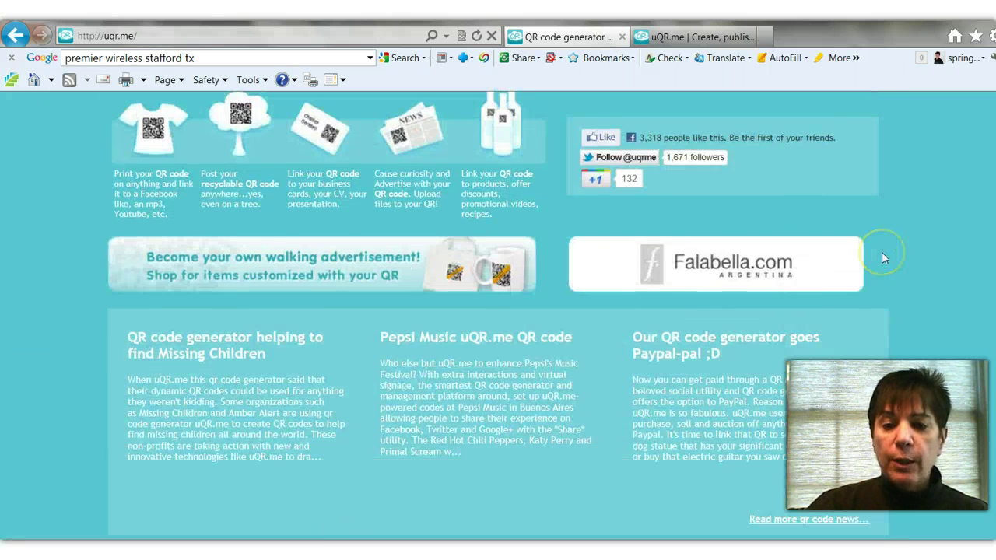
pyautogui.scroll(6, 883, 257)
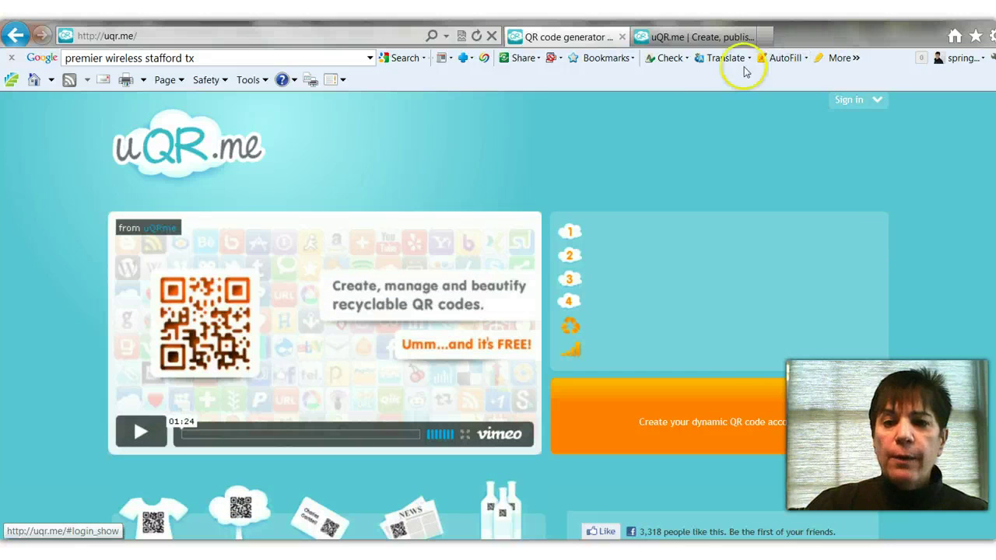
# Bring up the signed-in uQR.me profile page and examine the account's QR code and its link options.
pyautogui.click(681, 37)
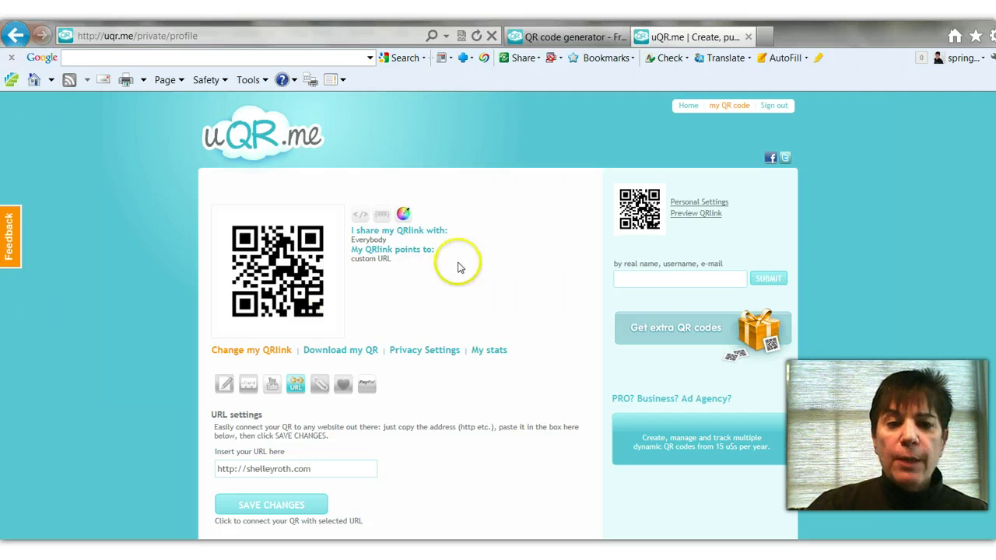
pyautogui.scroll(-1, 500, 242)
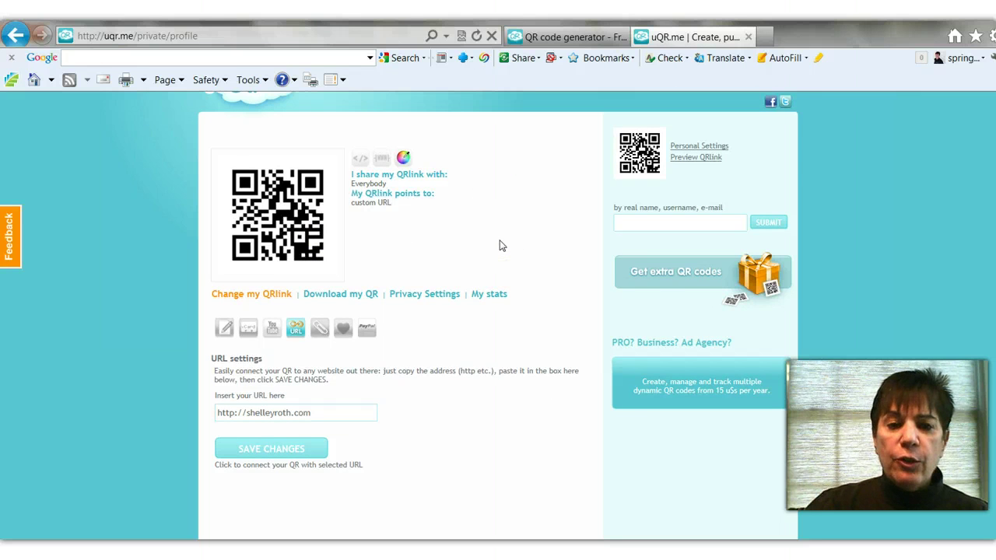
pyautogui.scroll(1, 500, 246)
pyautogui.scroll(-1, 500, 246)
pyautogui.click(233, 225)
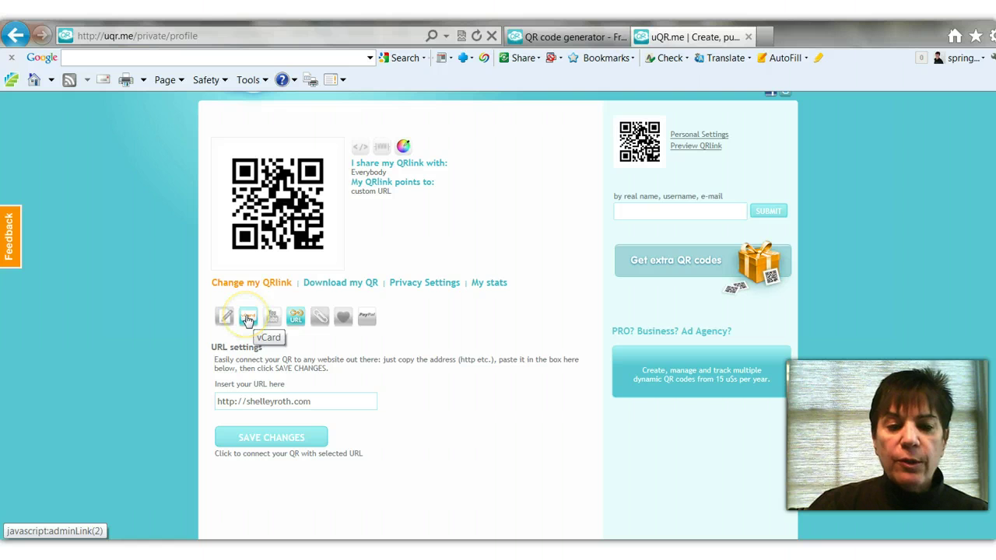
# Show the vCard option for the QRlink and review its contact detail fields.
pyautogui.click(248, 319)
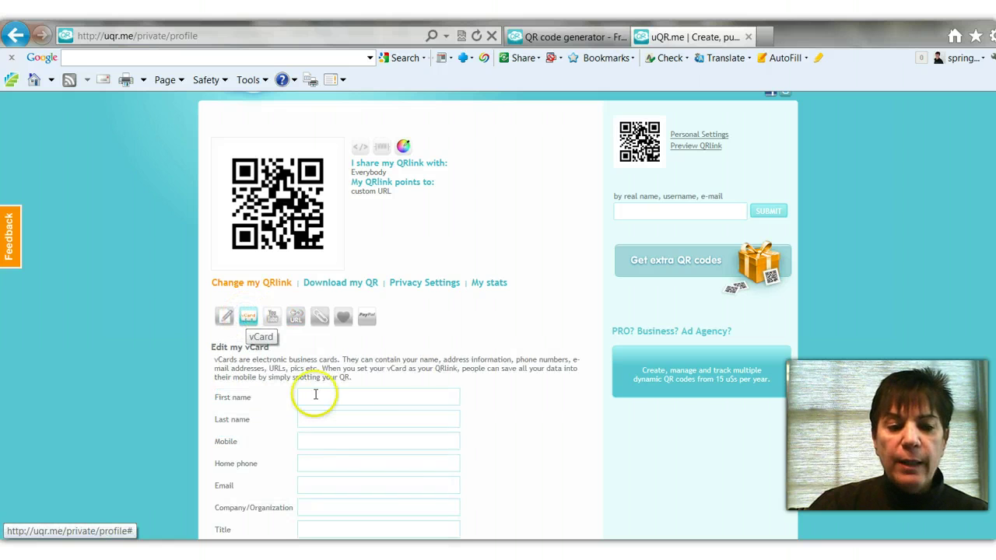
pyautogui.scroll(-3, 280, 381)
pyautogui.scroll(2, 345, 353)
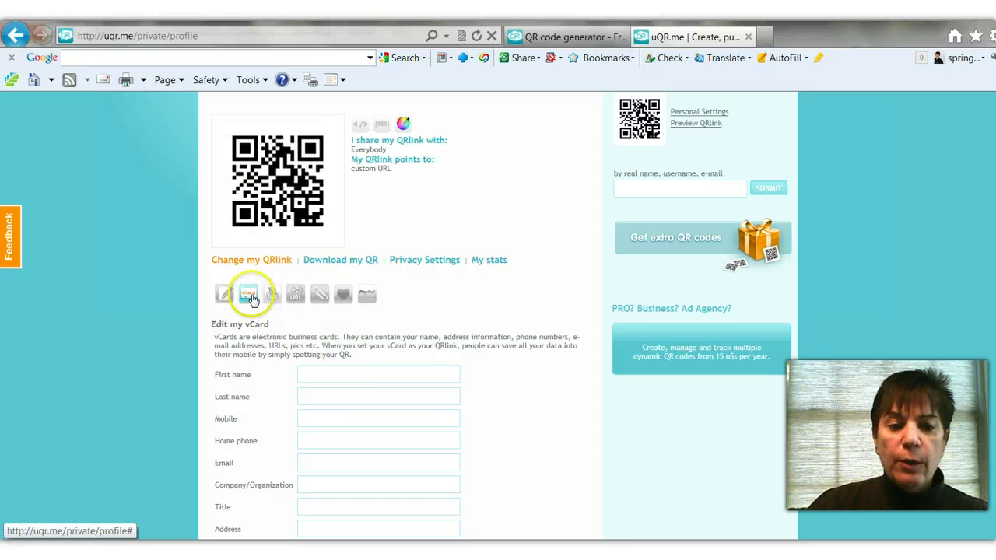
# Review the YouTube link settings and the custom URL settings for the QR code.
pyautogui.click(272, 297)
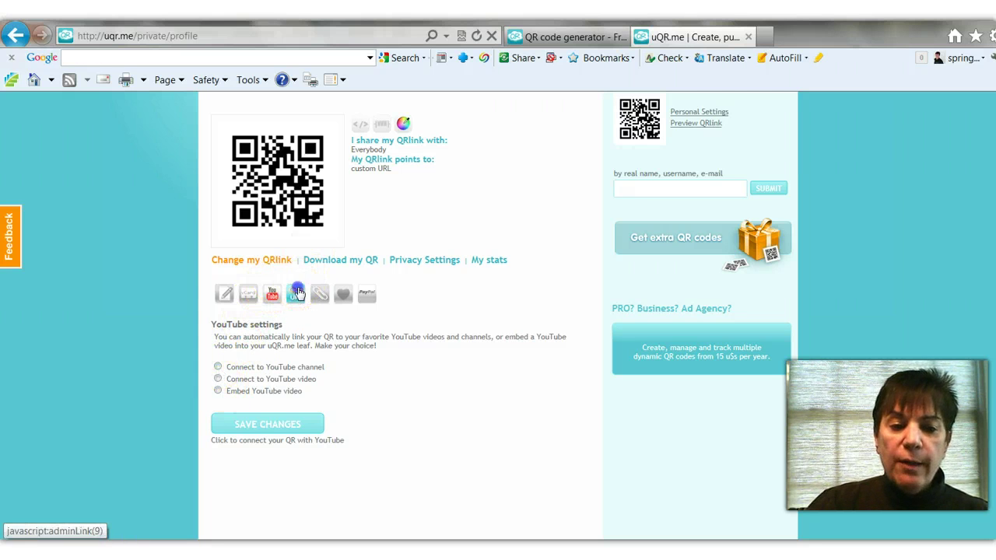
pyautogui.click(296, 292)
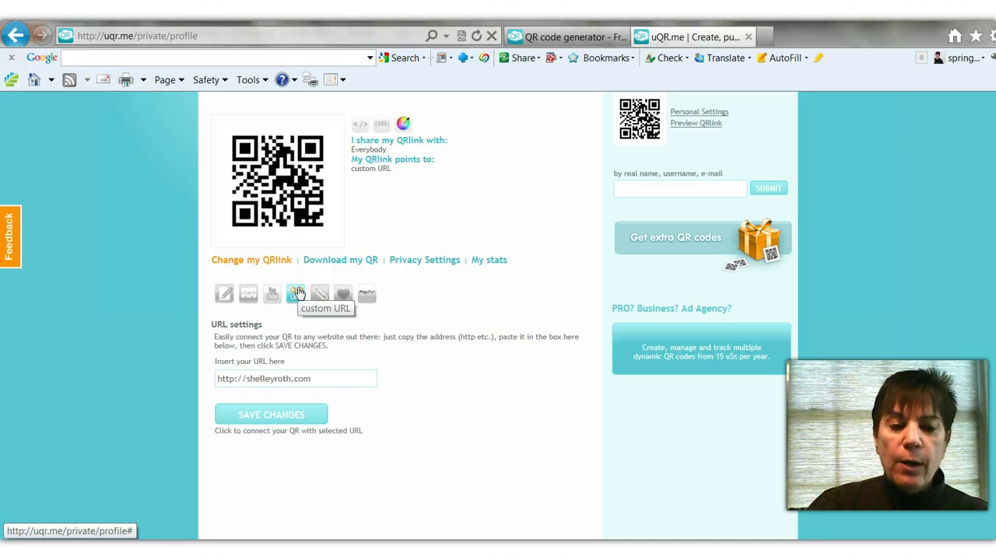
pyautogui.click(318, 373)
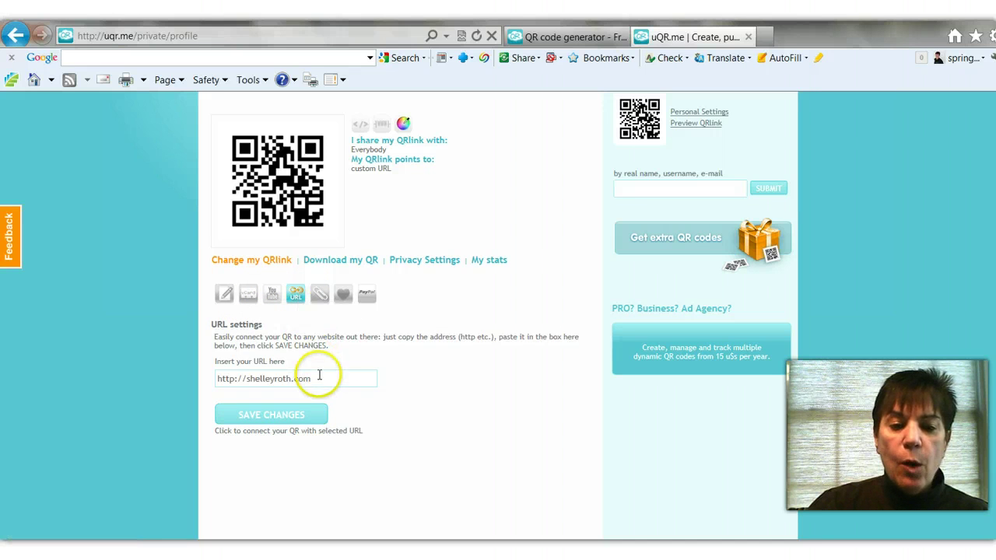
pyautogui.click(298, 161)
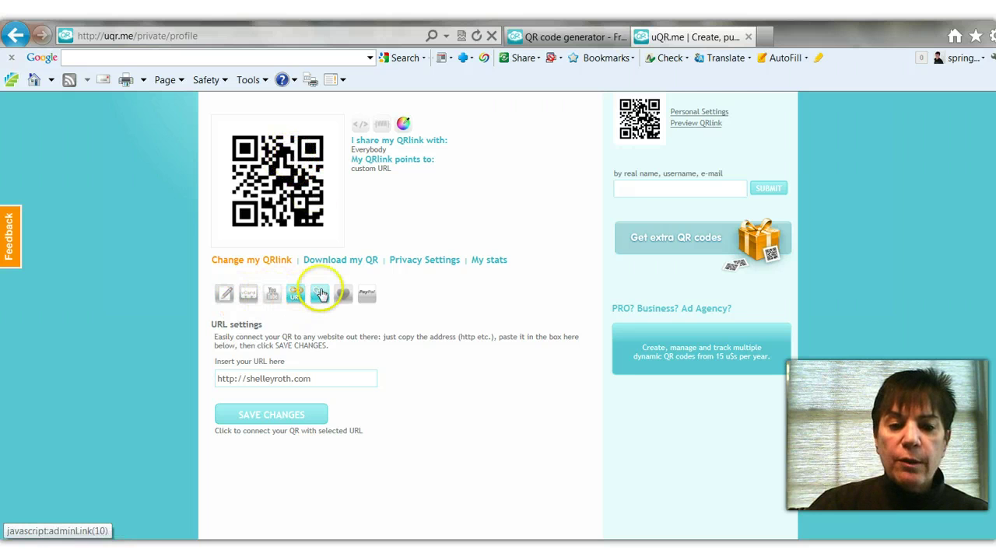
# Review the file upload settings and the Share settings with their Facebook, Twitter and Google +1 widgets.
pyautogui.click(320, 295)
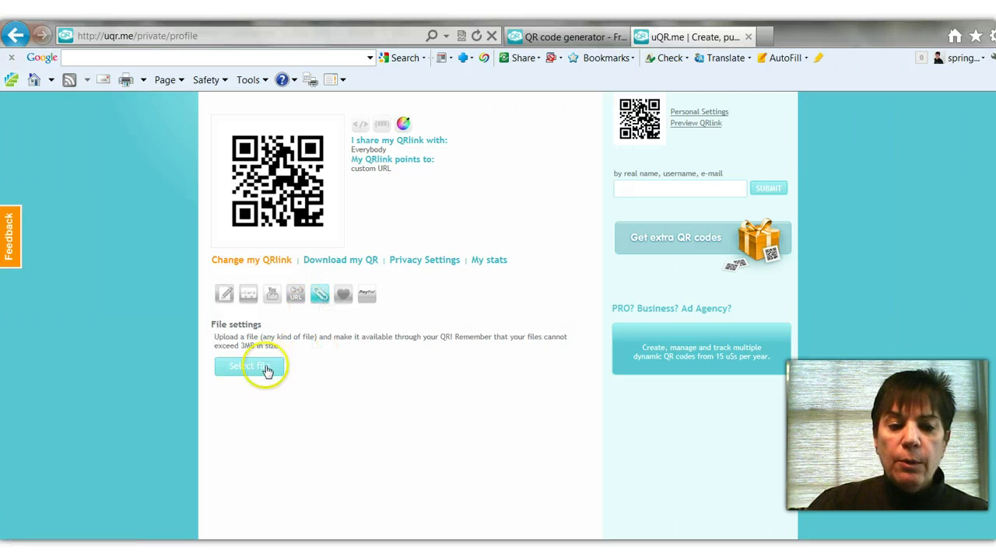
pyautogui.click(342, 297)
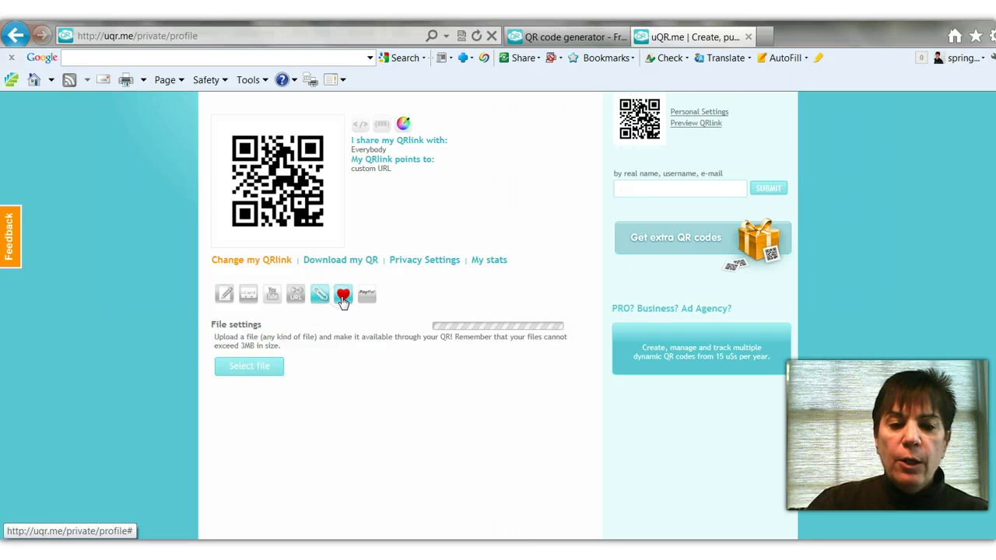
pyautogui.scroll(-3, 374, 357)
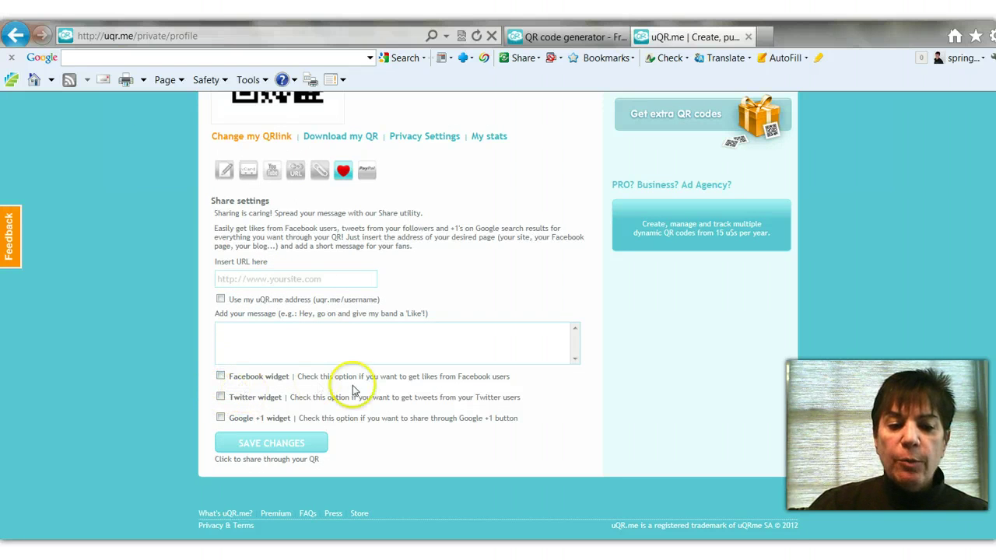
pyautogui.scroll(3, 467, 349)
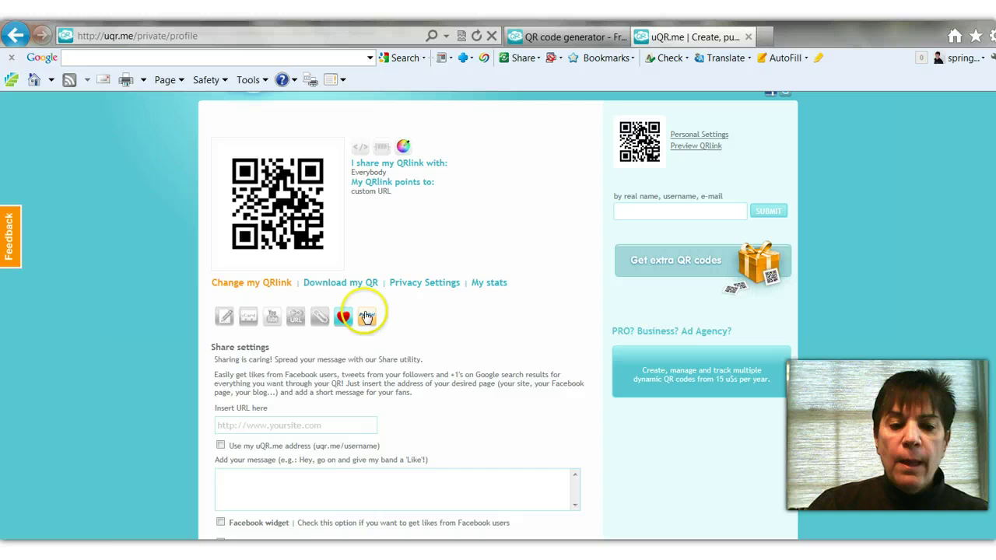
# Review the PayPal settings for payments and donations, and return to the custom URL settings.
pyautogui.click(368, 322)
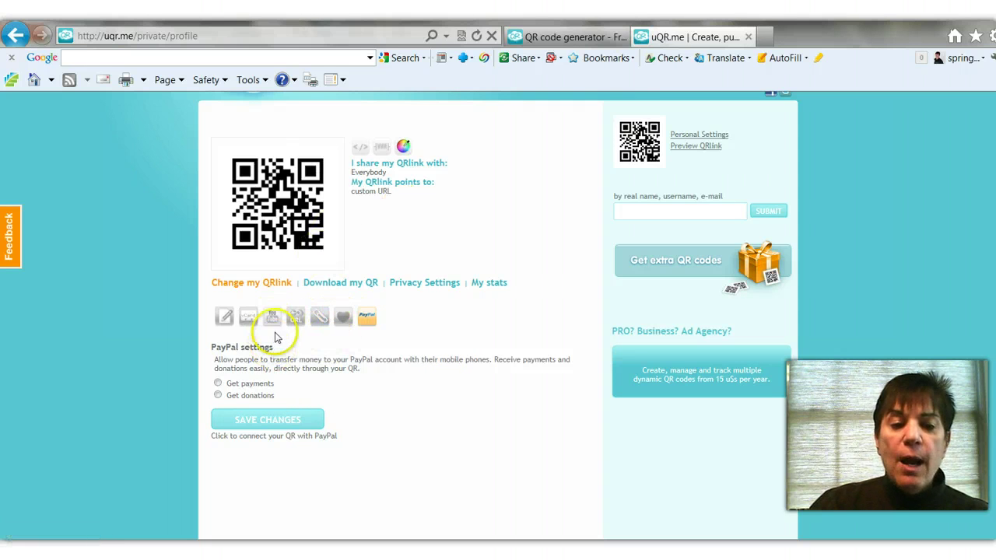
pyautogui.click(296, 319)
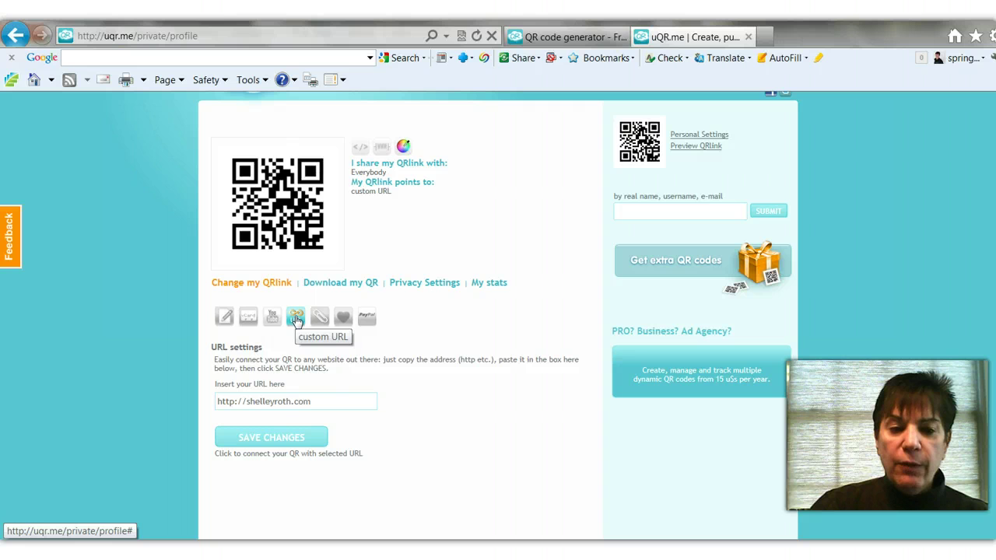
pyautogui.click(295, 318)
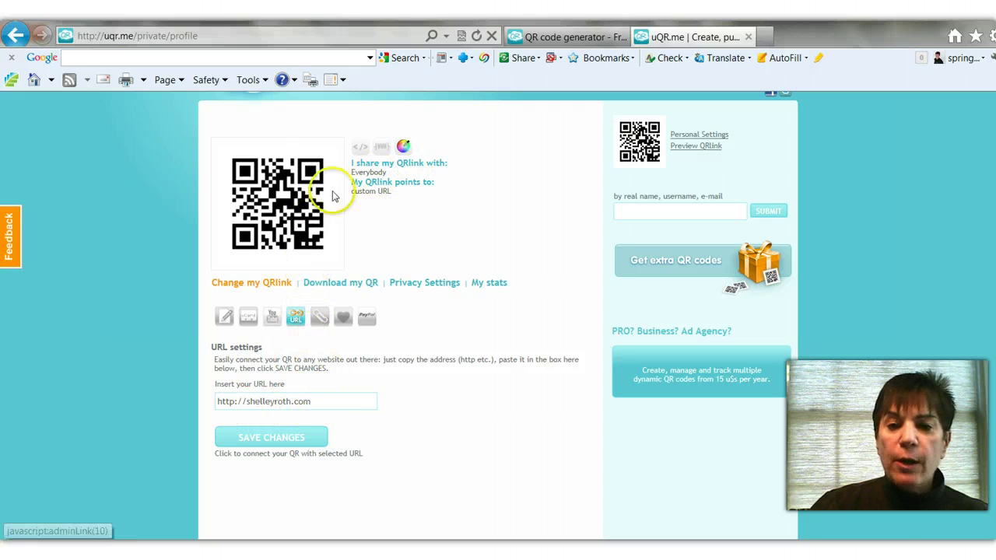
# Preview the website that the QRlink points to and close the preview window.
pyautogui.click(703, 147)
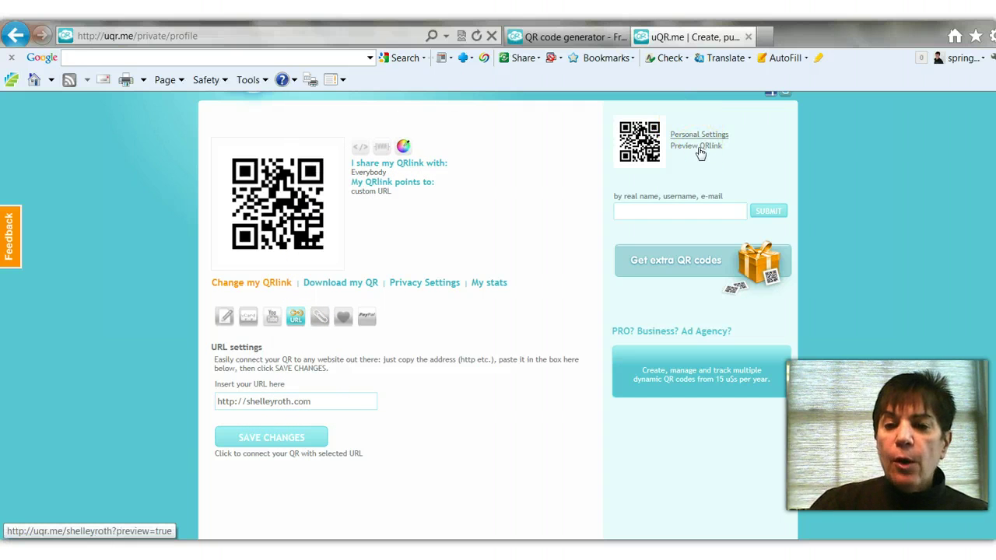
pyautogui.click(698, 148)
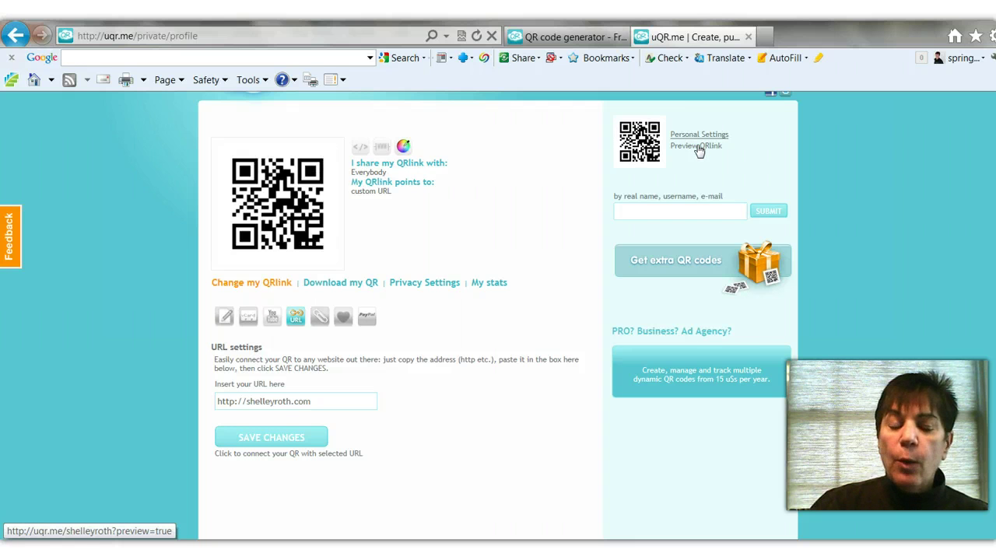
pyautogui.click(697, 147)
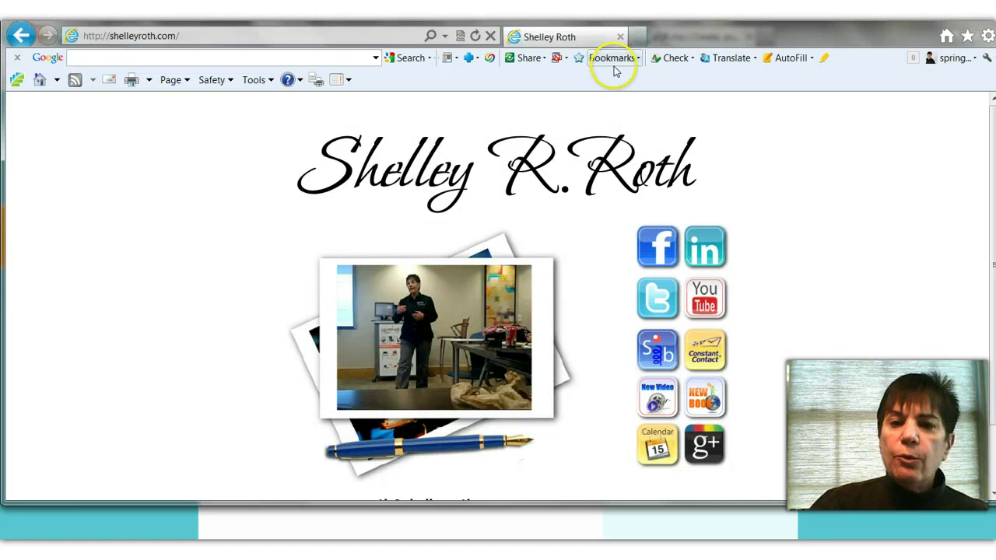
pyautogui.click(620, 37)
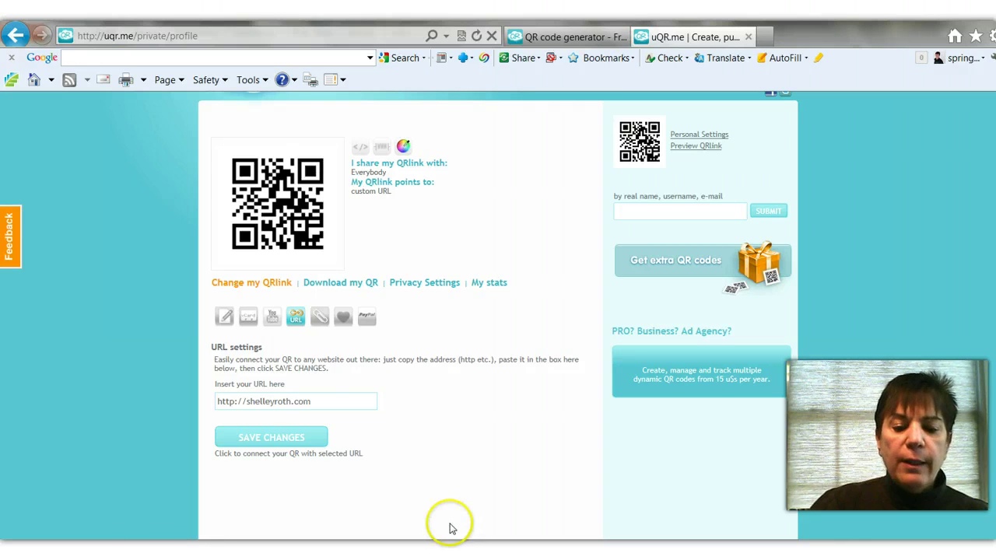
# Switch back to PowerPoint and start the slide show at the QR code title slide.
pyautogui.moveTo(455, 543)
pyautogui.click(531, 494)
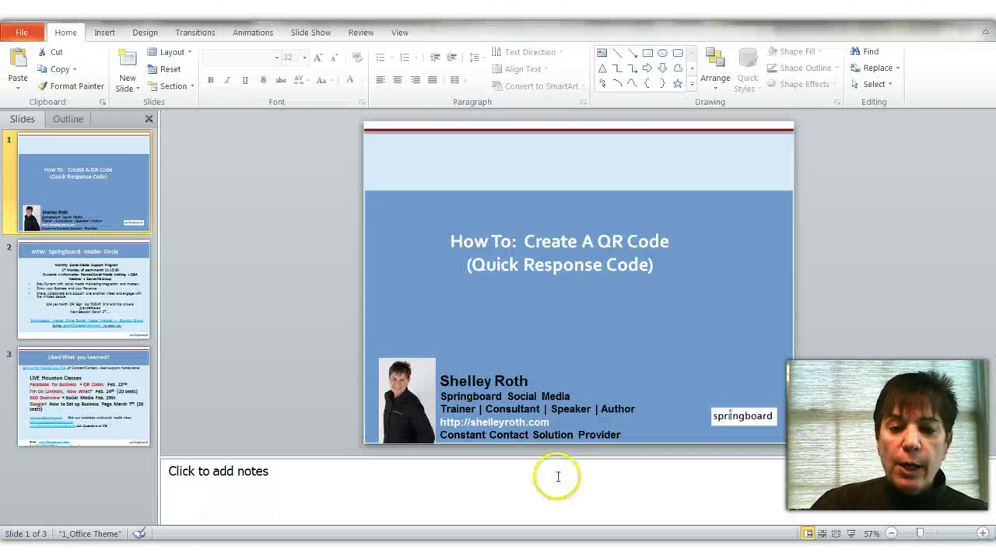
pyautogui.click(850, 534)
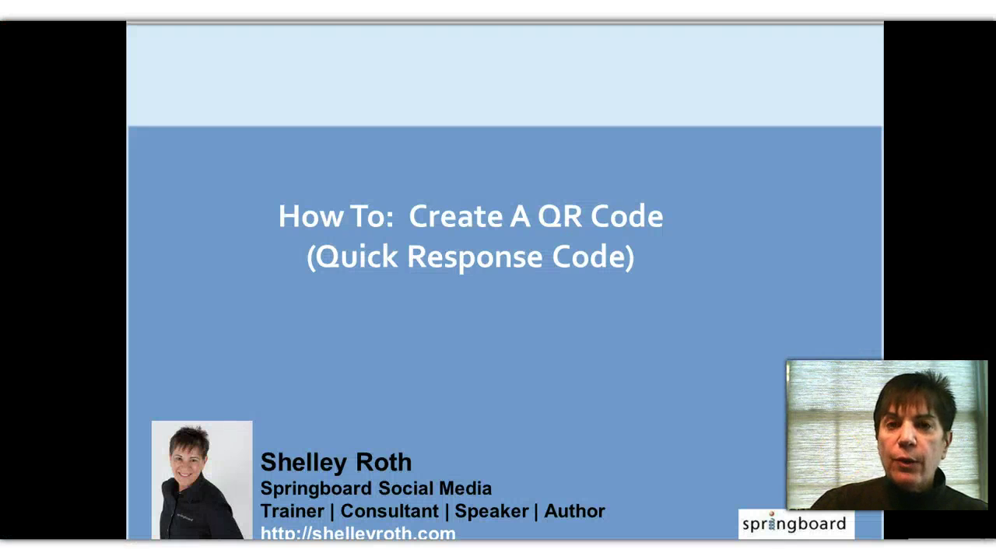